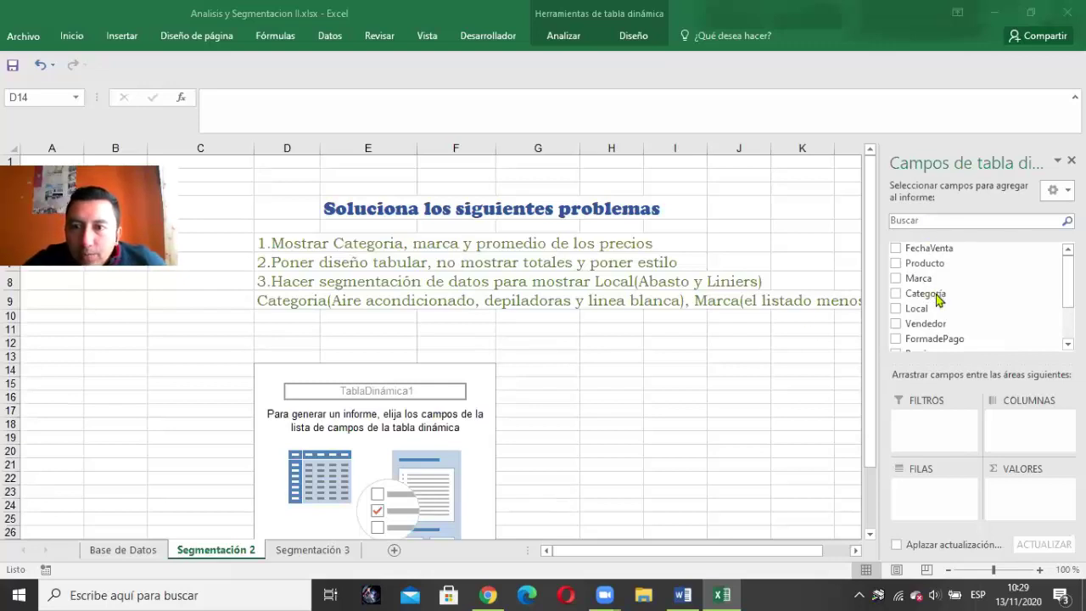
Step: Add the Categoría and Marca fields to the pivot table's rows and the Precio field to its values
left_click_drag(921, 301, 923, 478)
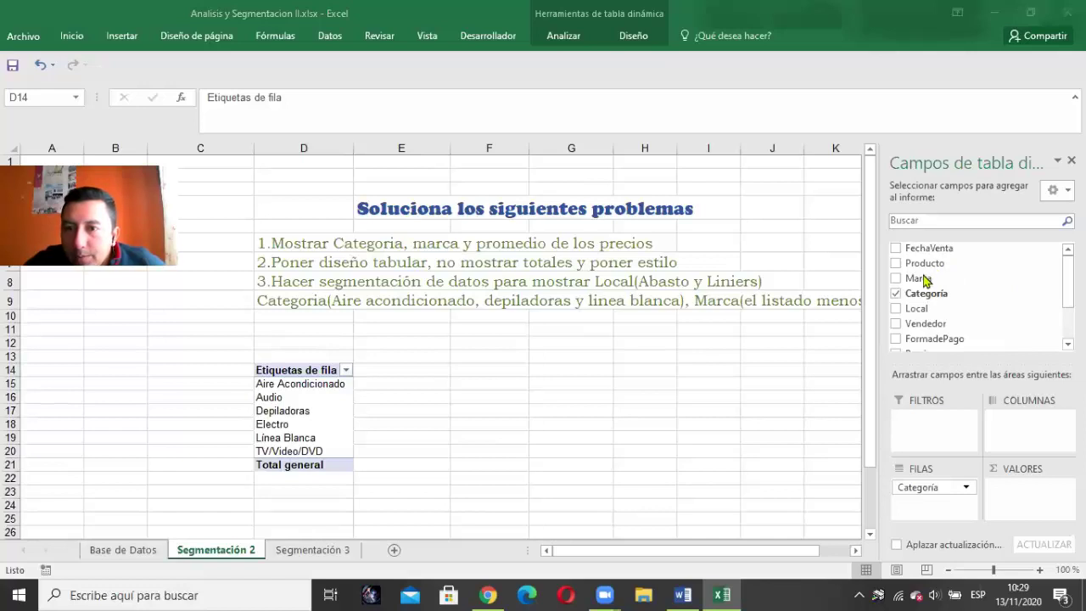
left_click_drag(928, 279, 927, 509)
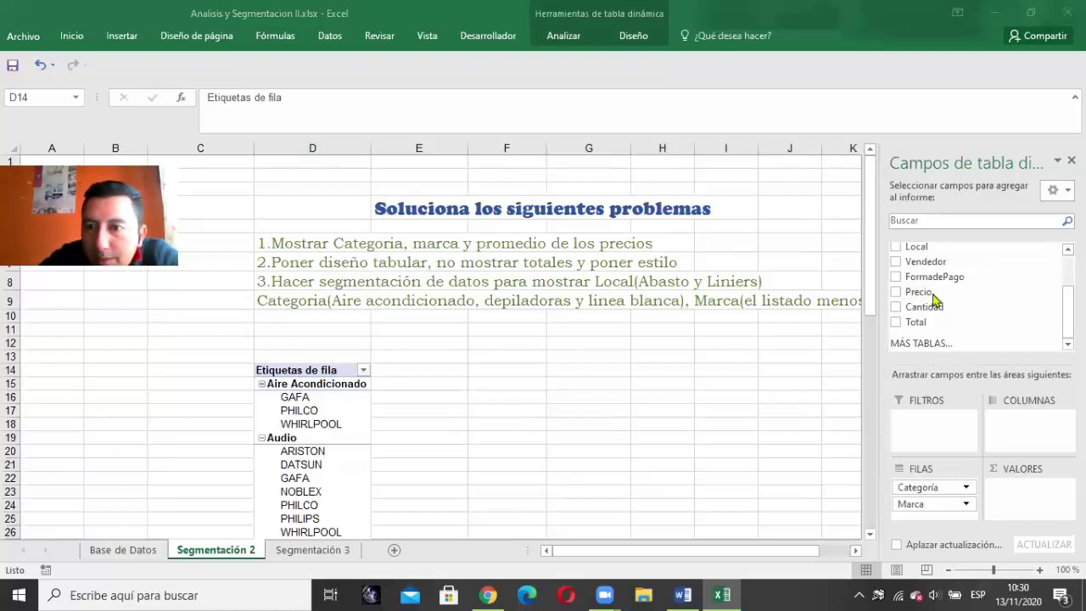
left_click(1013, 446)
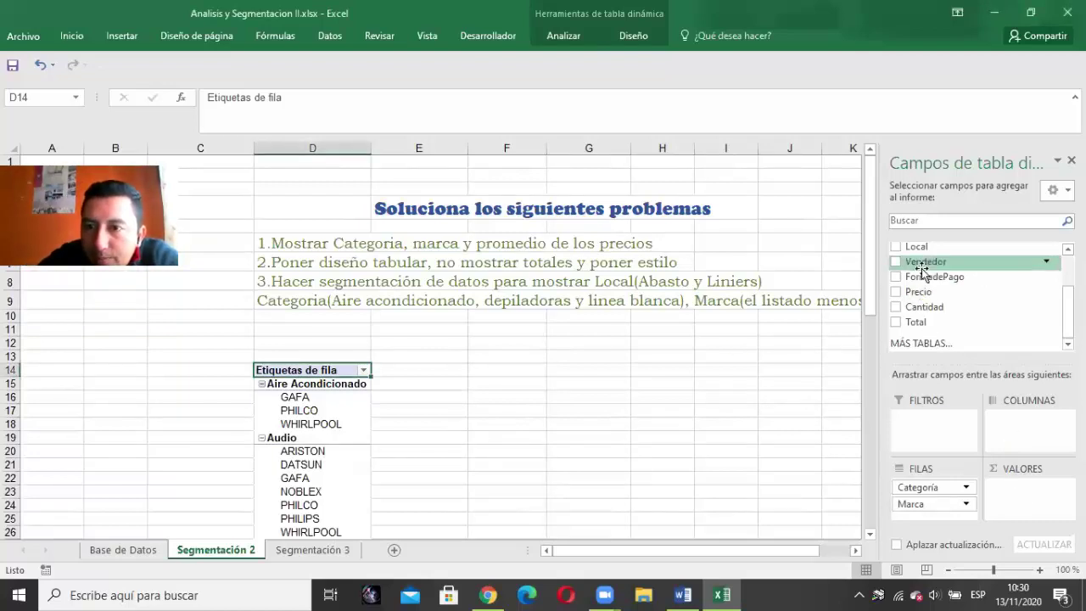
left_click_drag(918, 296, 1026, 494)
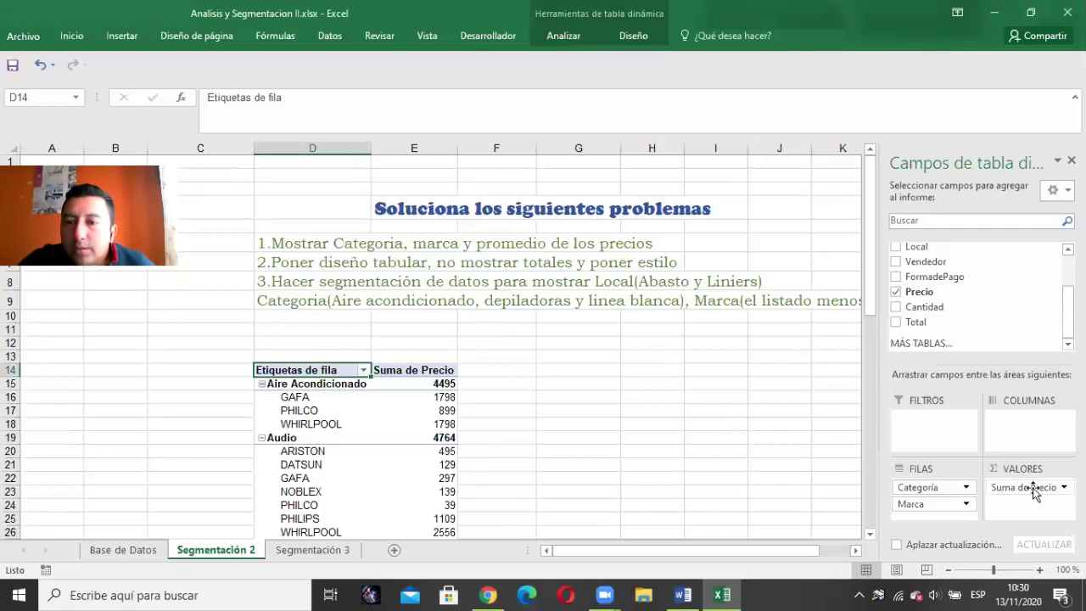
Step: Change the Precio value field to be summarized by Promedio instead of a sum
left_click(1059, 488)
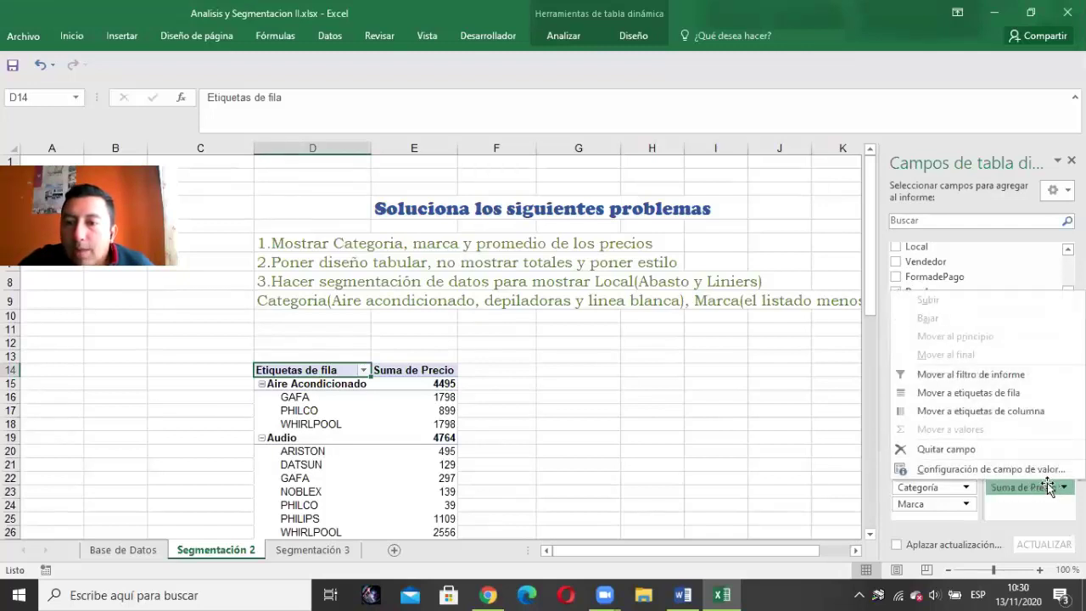
left_click(978, 472)
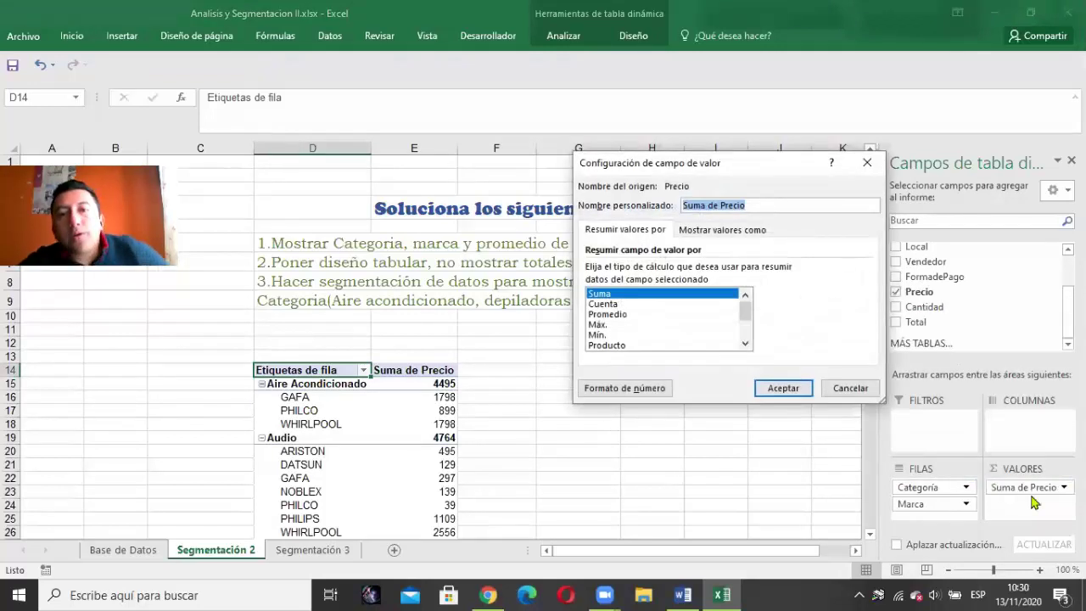
left_click(606, 314)
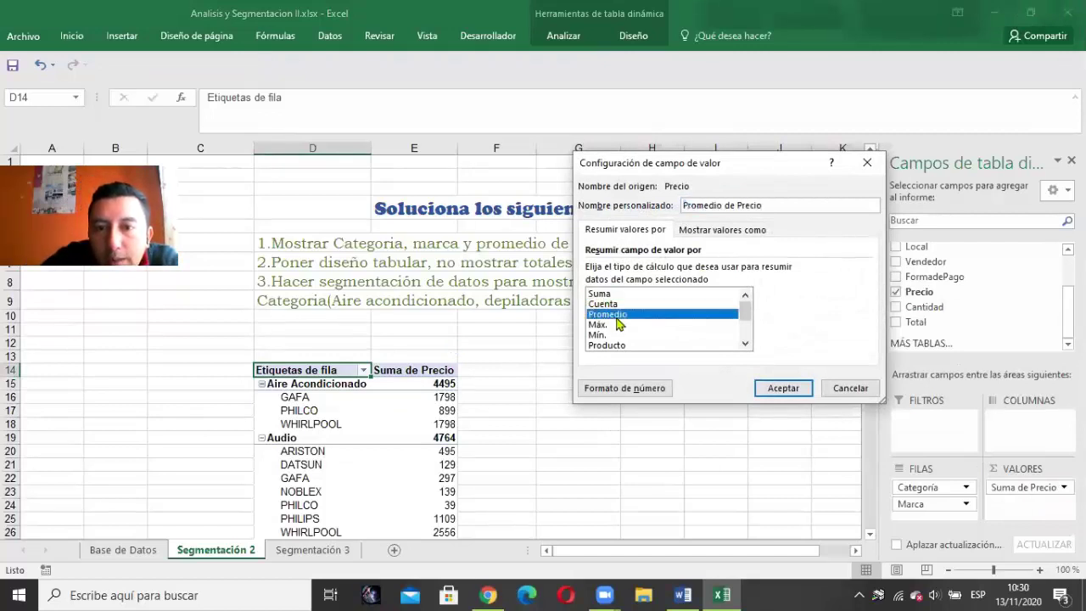
left_click(787, 389)
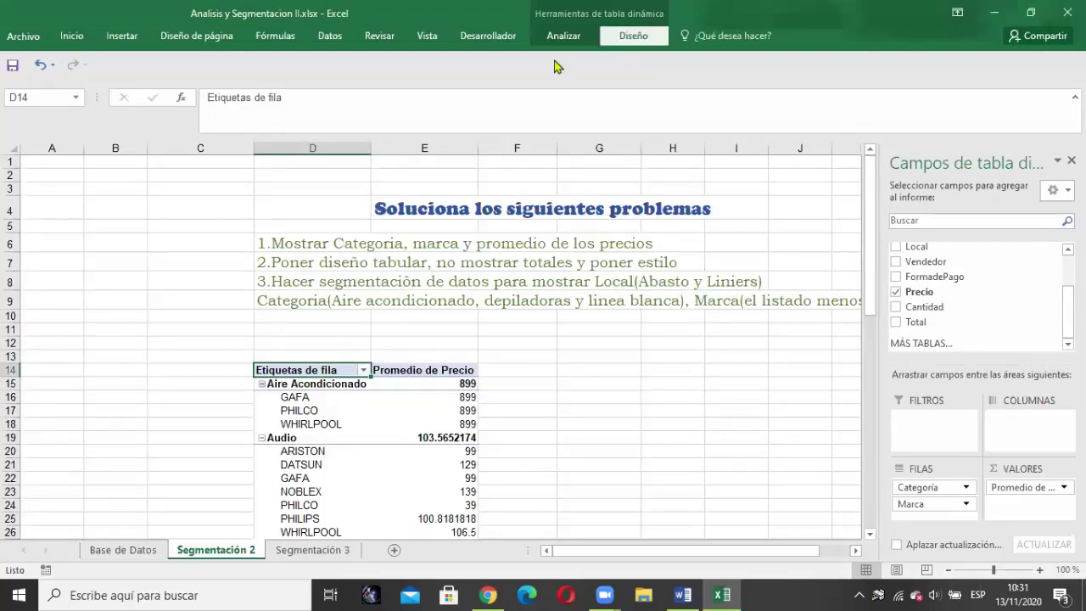
Step: Show the pivot table in tabular format and turn off its subtotals
left_click(635, 36)
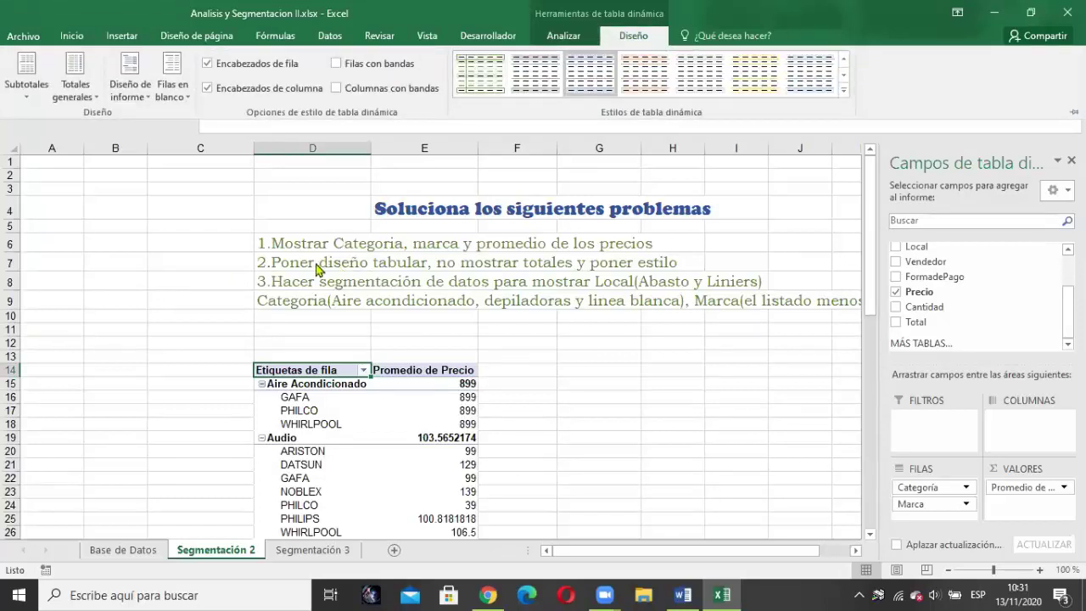
left_click(130, 84)
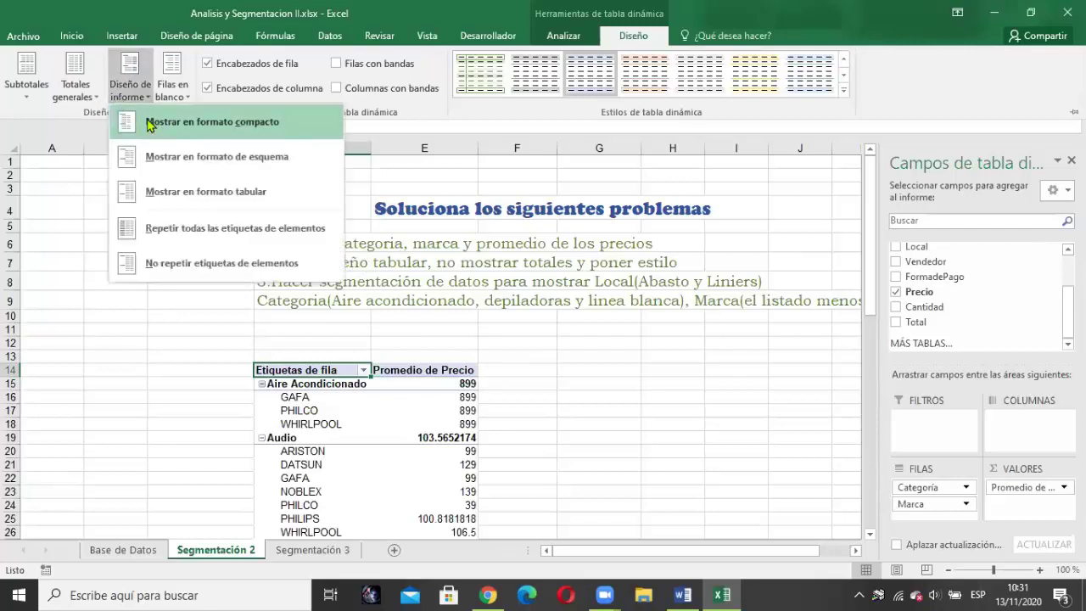
left_click(237, 197)
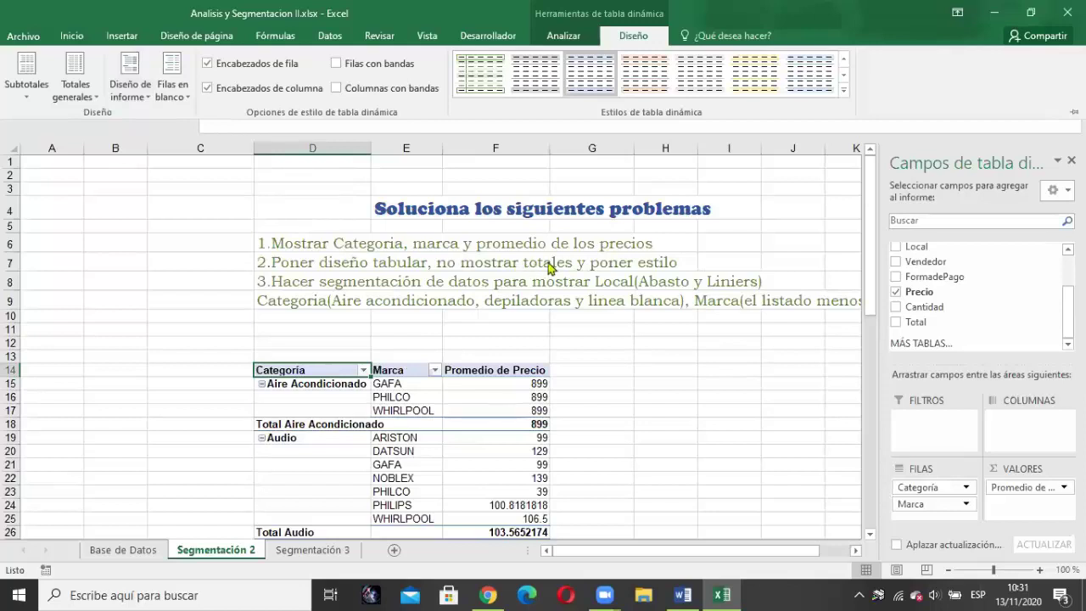
left_click(26, 86)
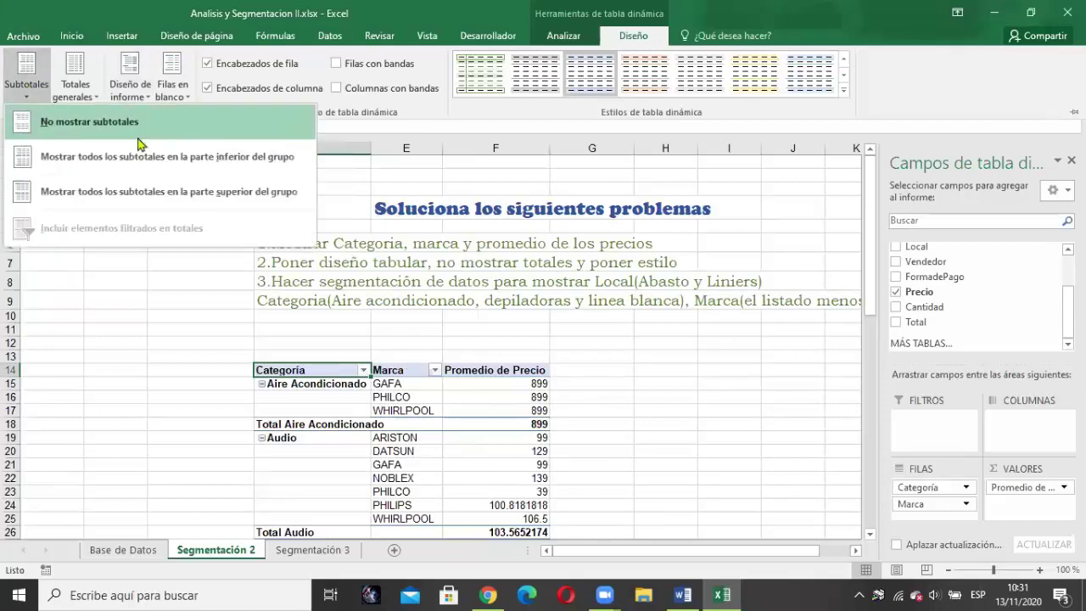
left_click(108, 124)
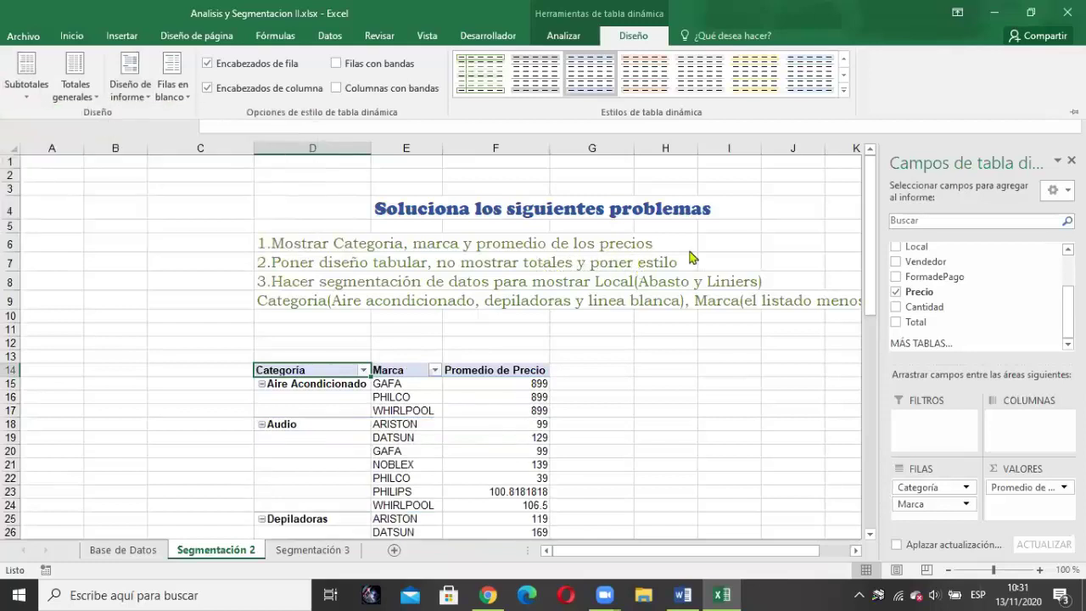
Step: Apply the green style with a black header from the Oscuro group to the pivot table
left_click(843, 88)
scroll(794, 224, "down", 3)
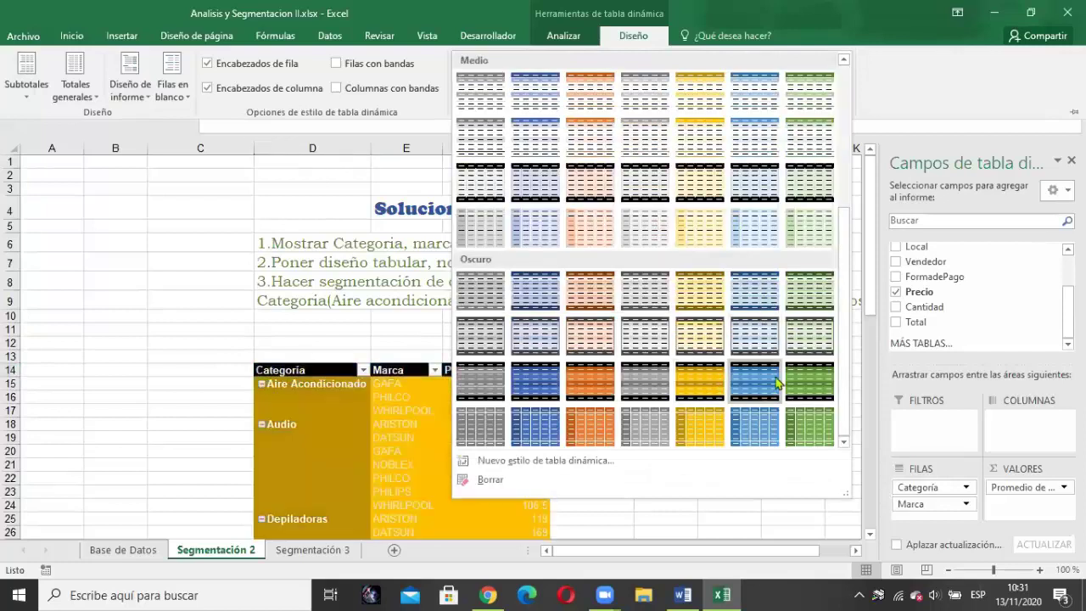
left_click(804, 348)
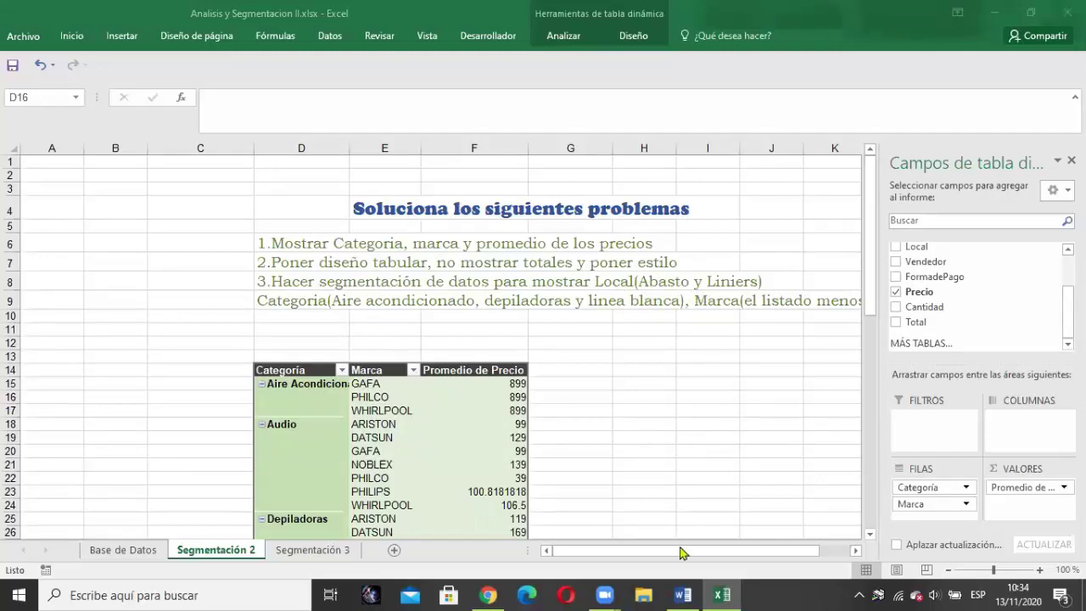
Step: Insert slicers for the Local, Categoría and Marca fields of the pivot table
left_click_drag(698, 553, 674, 553)
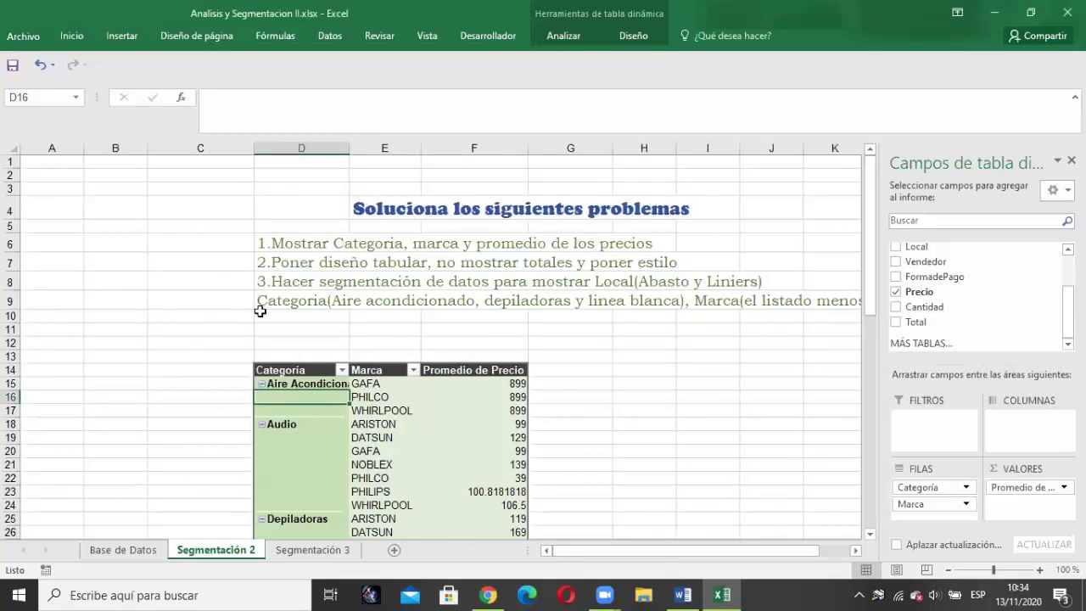
left_click(562, 35)
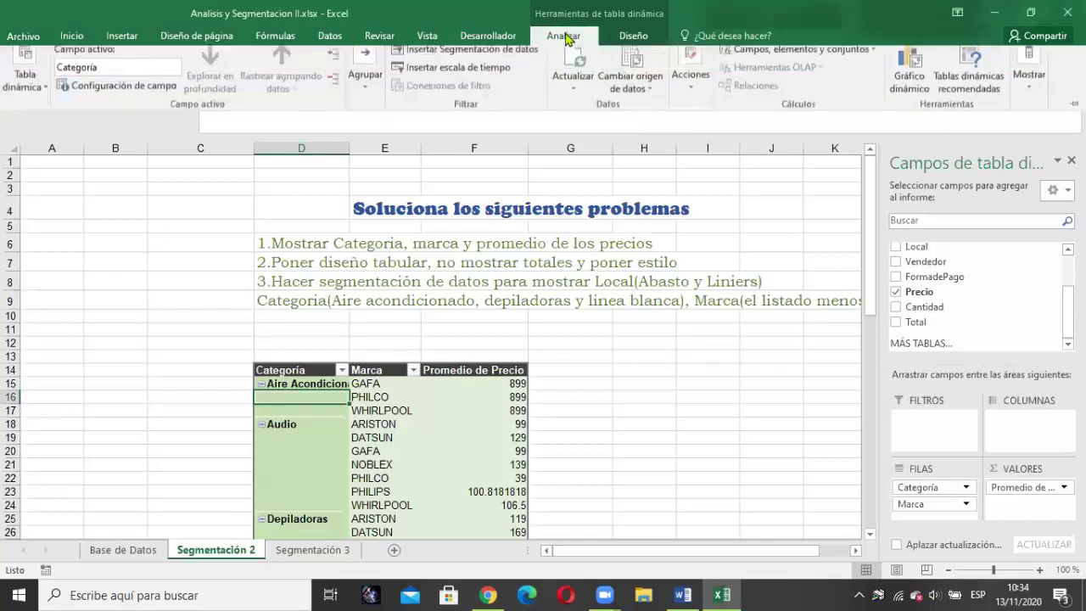
left_click(456, 58)
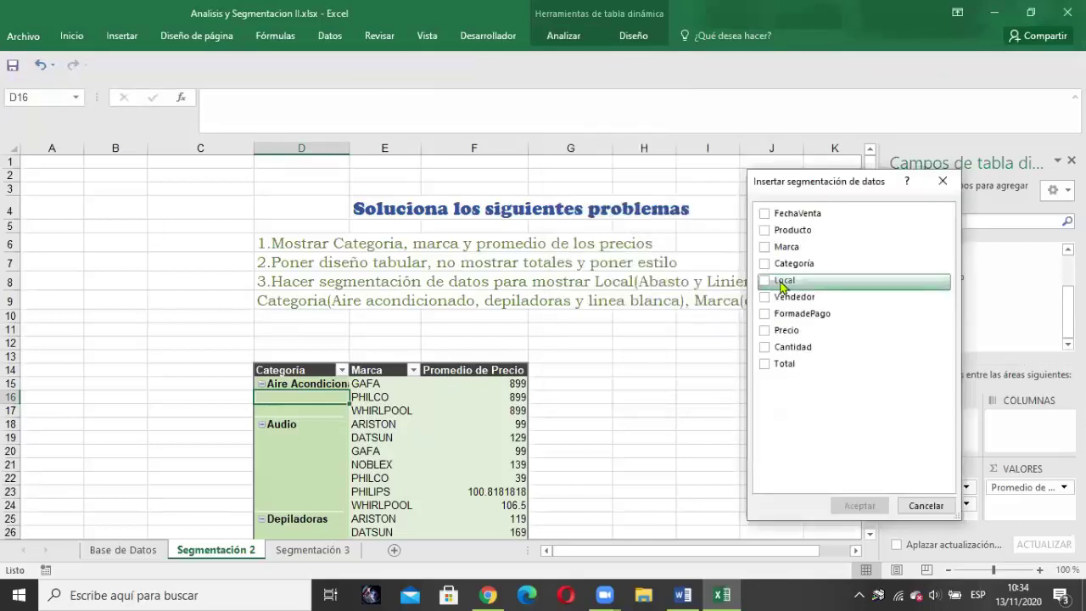
left_click(766, 281)
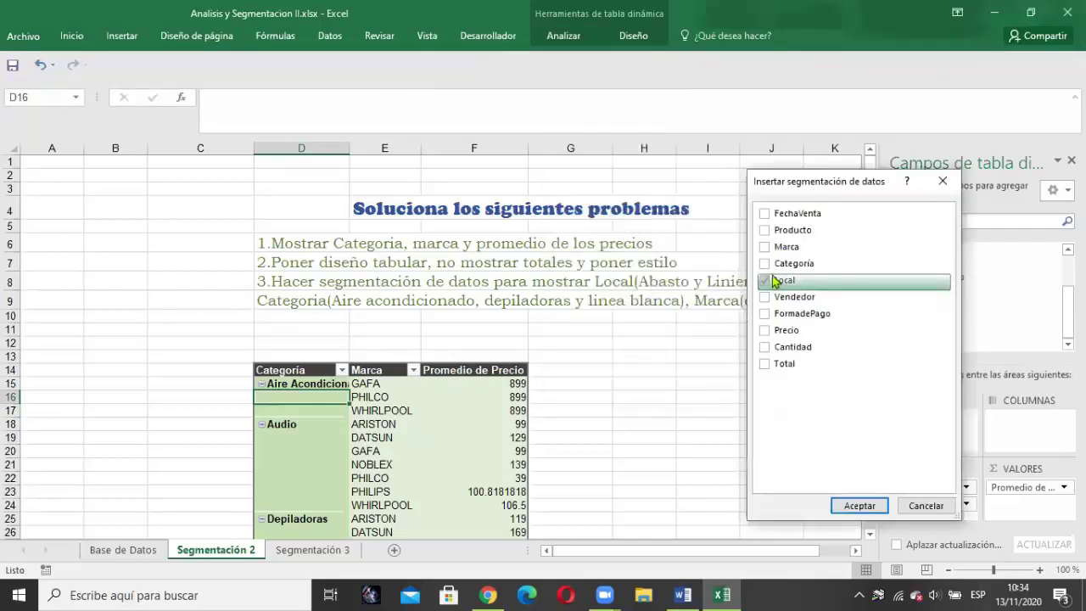
left_click(768, 266)
left_click(772, 247)
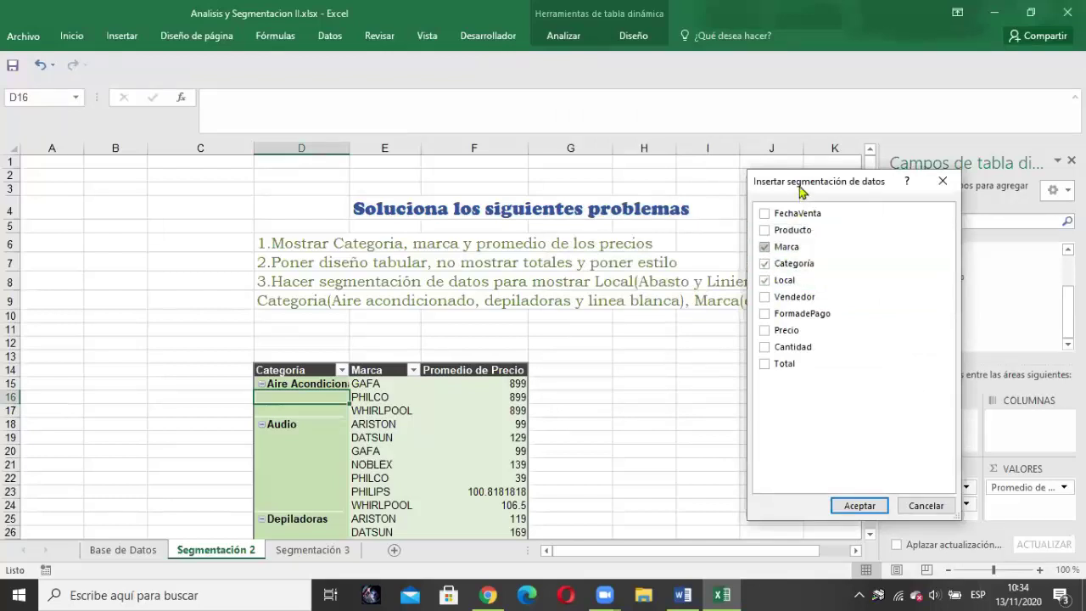
left_click_drag(800, 189, 291, 150)
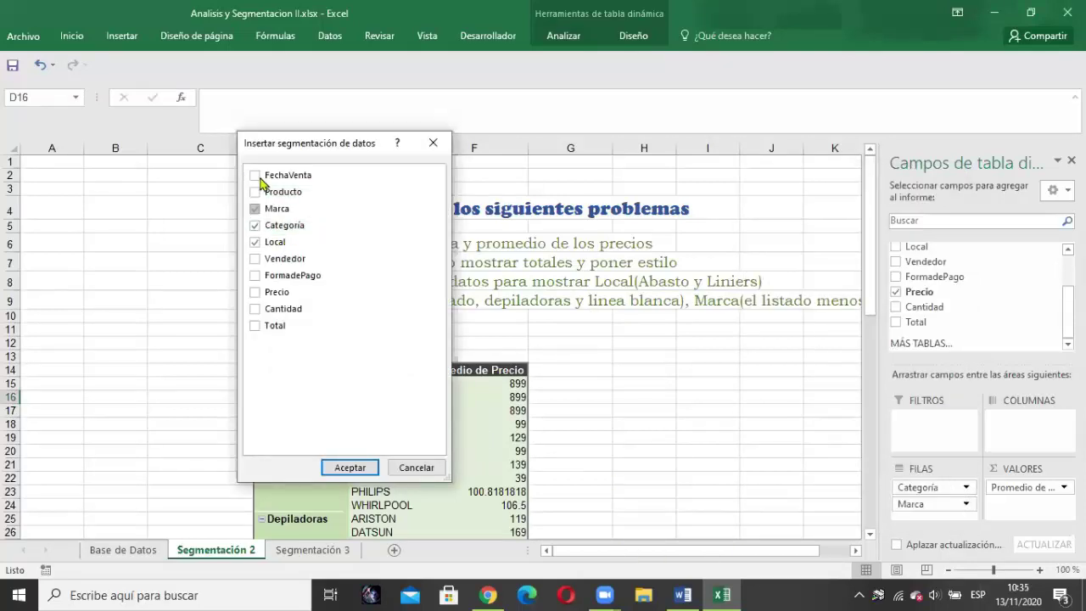
left_click(352, 468)
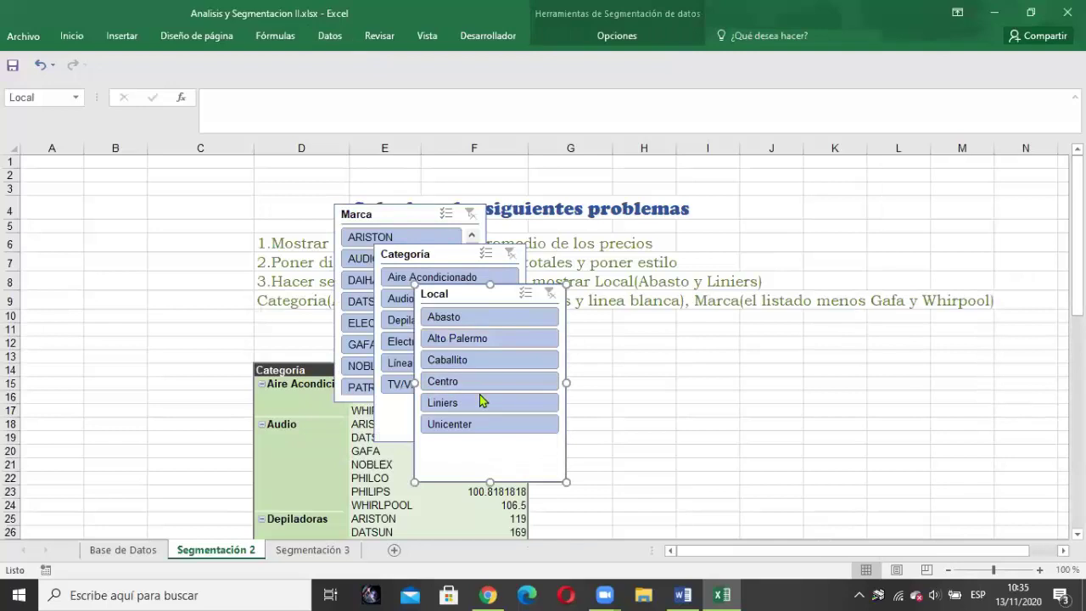
Step: Place the Marca slicer to the right of the pivot table, with the Categoría slicer directly to its left
left_click_drag(412, 214, 778, 347)
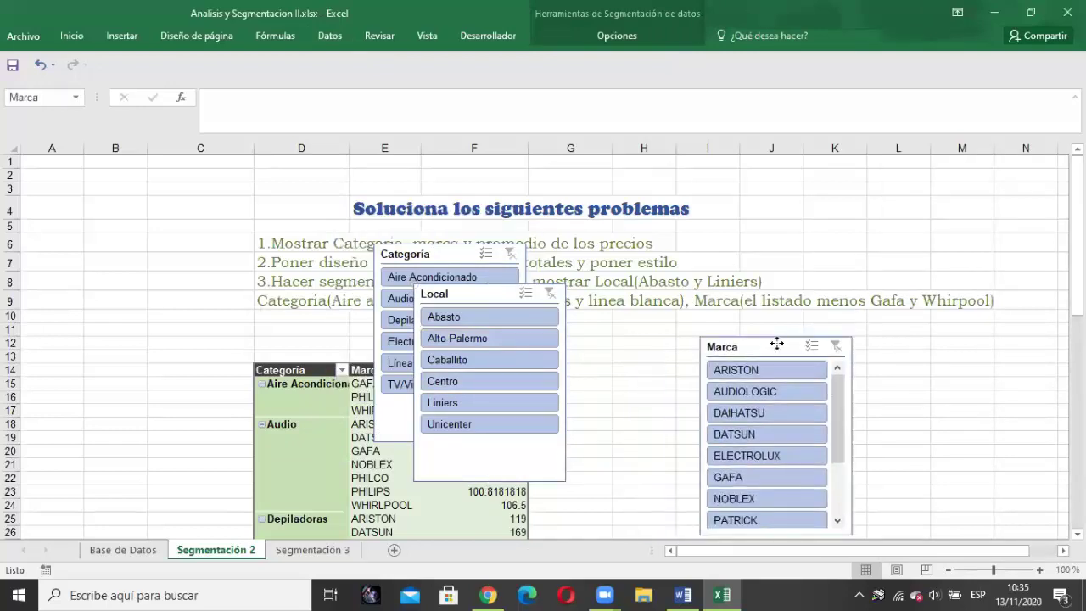
left_click(516, 274)
left_click_drag(516, 274, 687, 364)
left_click_drag(595, 343, 604, 341)
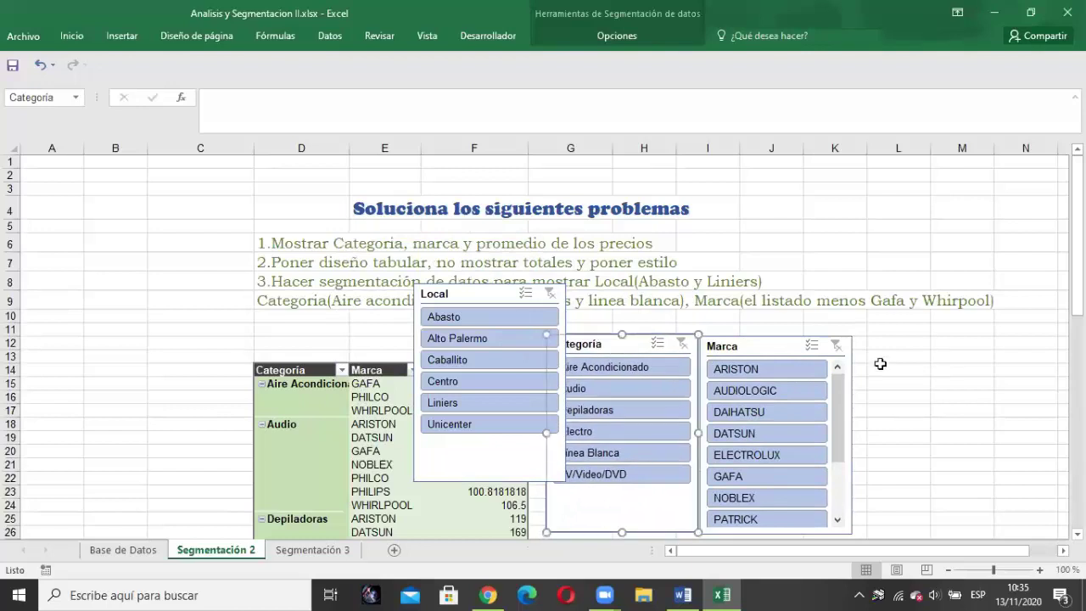
Step: Shorten the Categoría slicer to fit its items and place the Local slicer directly below it
left_click_drag(1077, 276, 1078, 293)
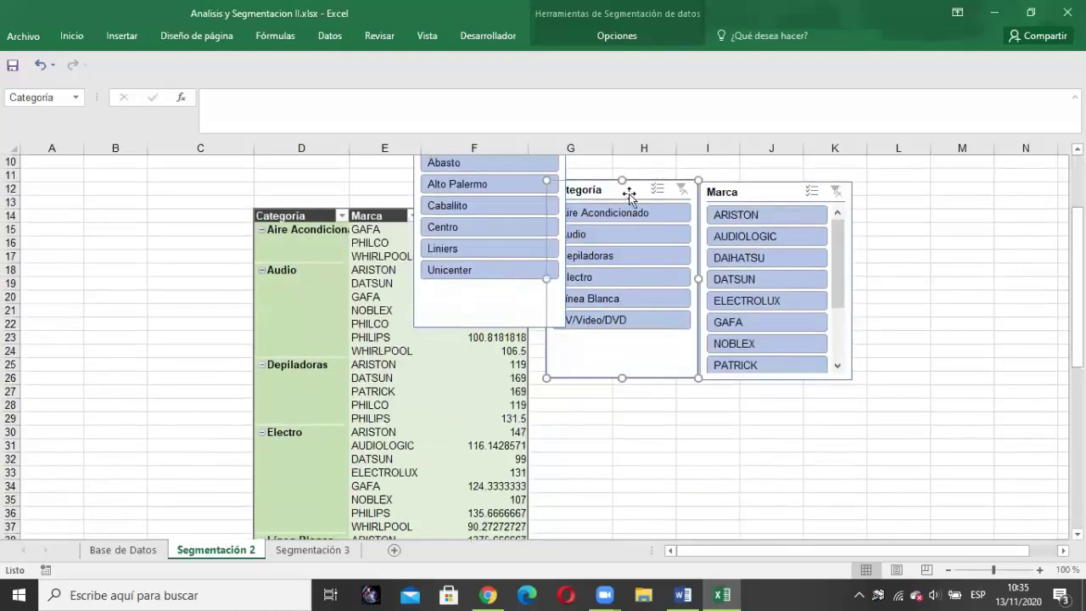
left_click(1077, 148)
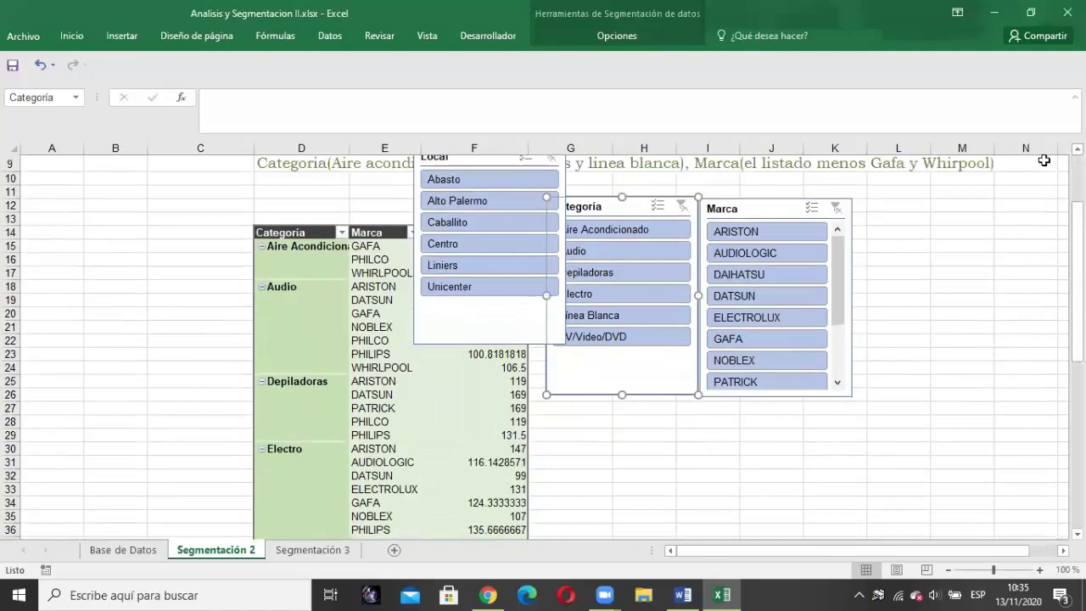
left_click_drag(482, 161, 624, 362)
left_click(621, 394)
left_click_drag(626, 427, 614, 378)
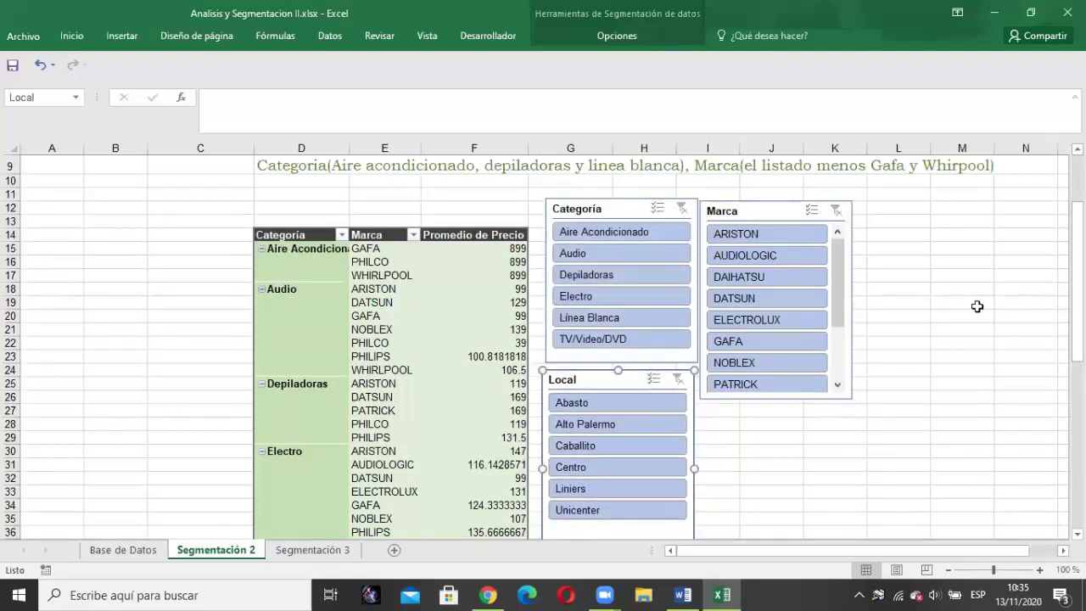
Step: Filter the pivot table with the Local slicer to show only Abasto and Liniers
left_click_drag(1076, 297, 1076, 262)
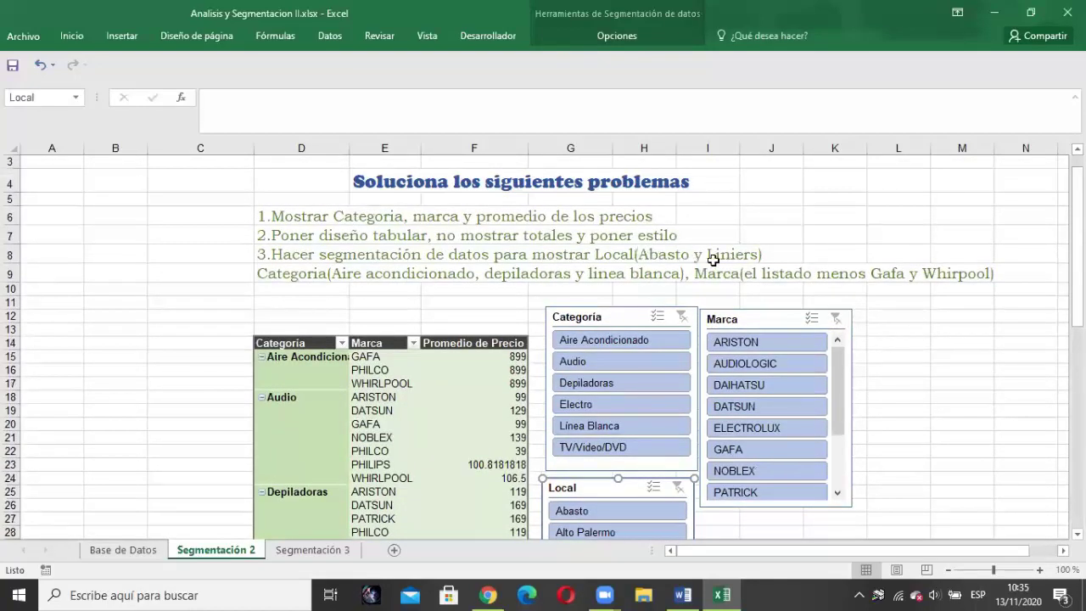
left_click_drag(1076, 263, 1076, 318)
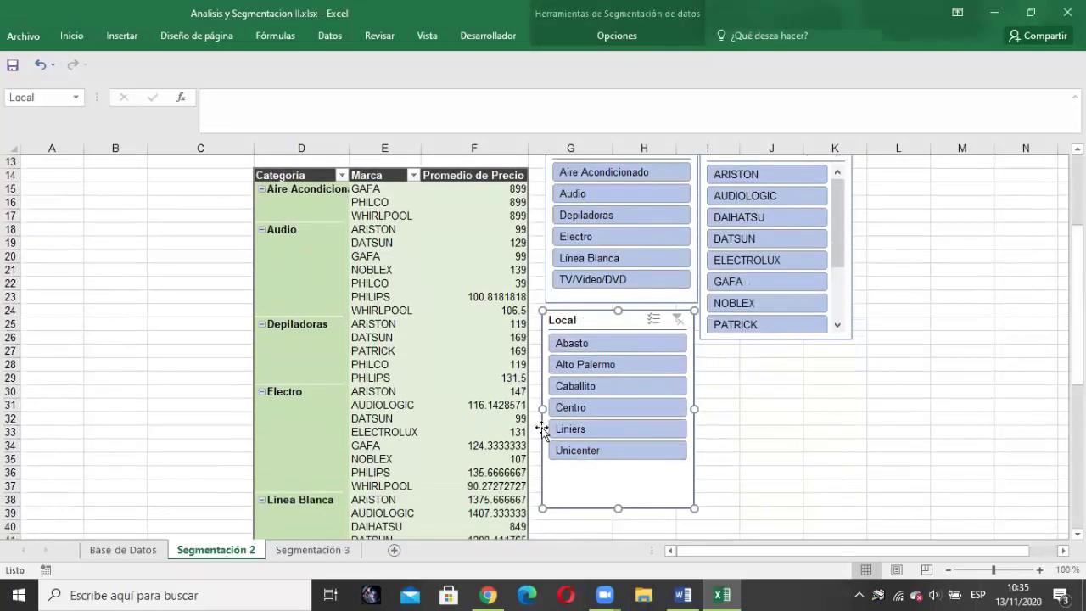
left_click(612, 430)
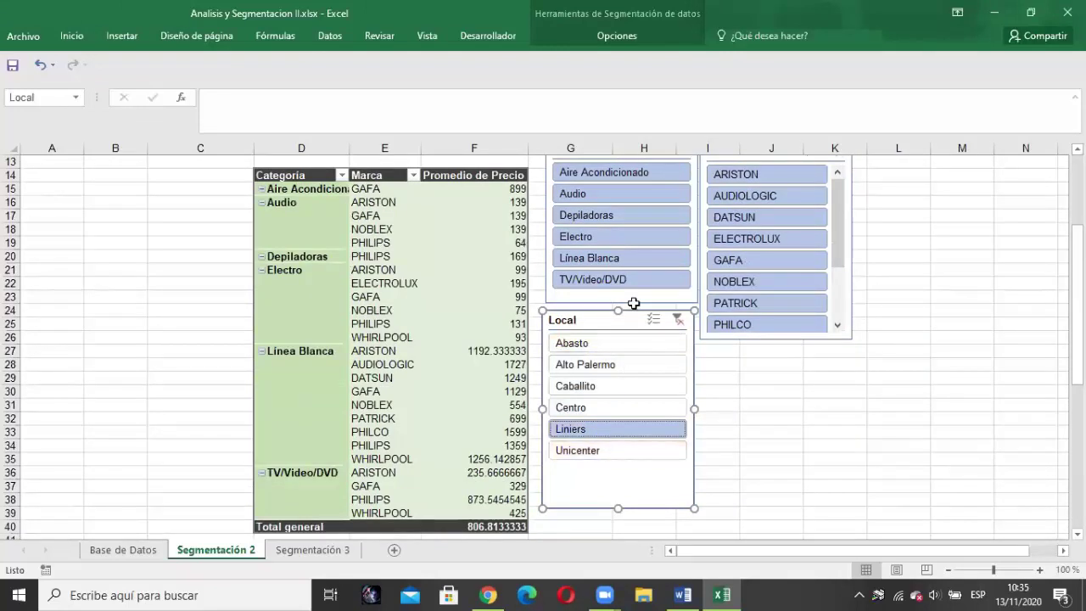
left_click(627, 346, "ctrl")
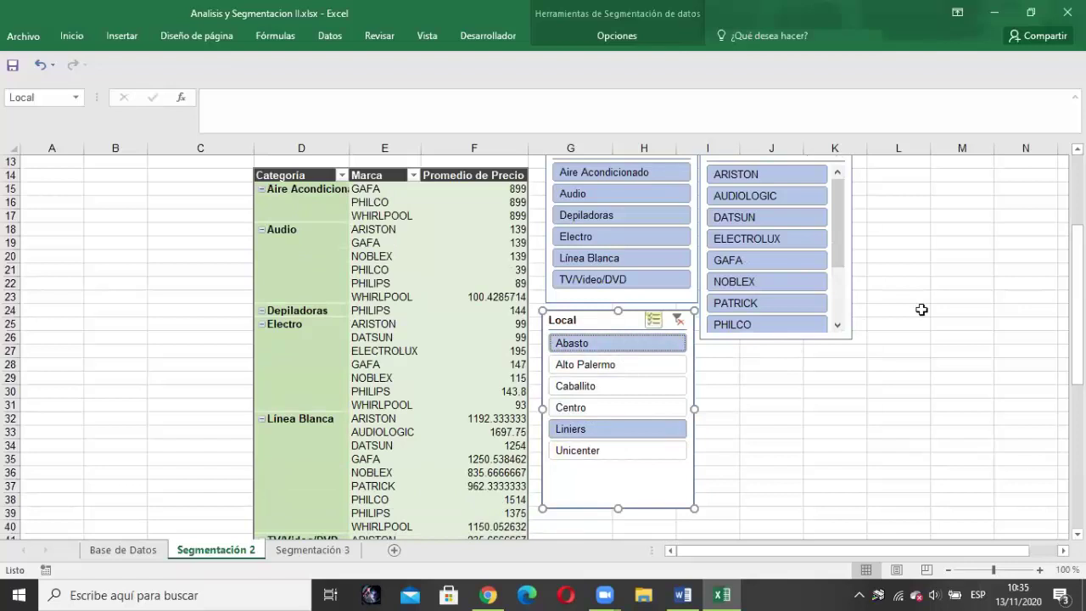
Step: Filter with the Categoría slicer to show only Aire Acondicionado, Depiladoras and Línea Blanca
left_click_drag(1077, 322, 1078, 248)
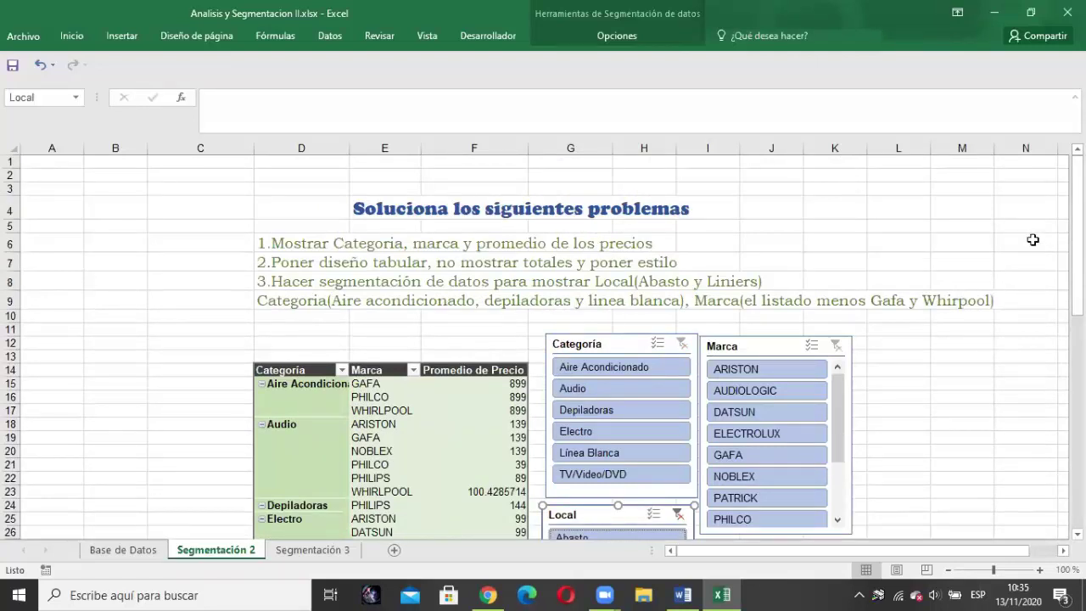
left_click_drag(1077, 240, 1078, 273)
left_click(594, 283)
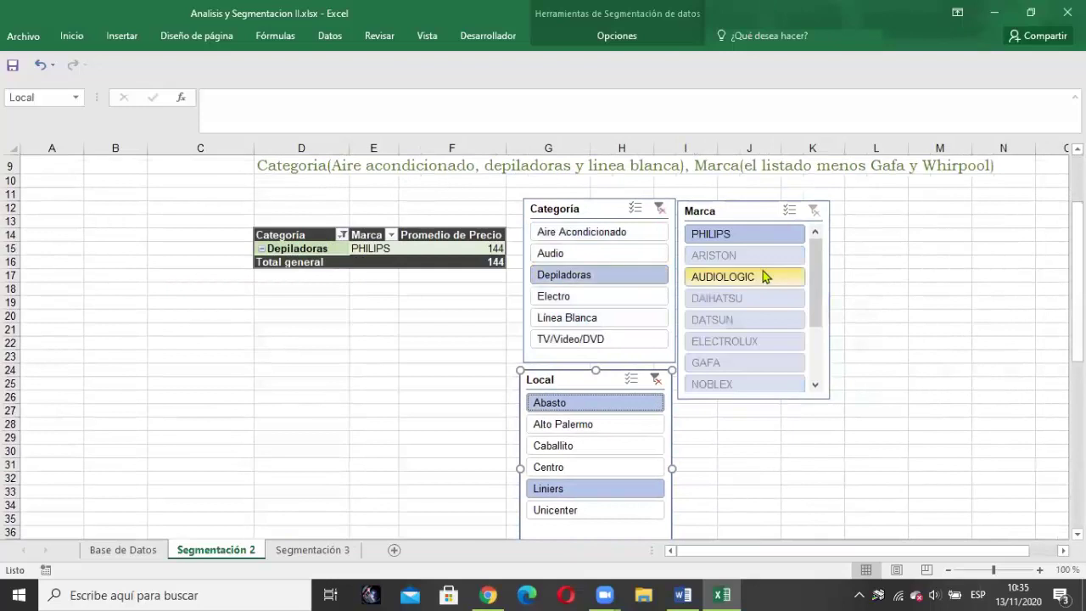
left_click(621, 233, "ctrl")
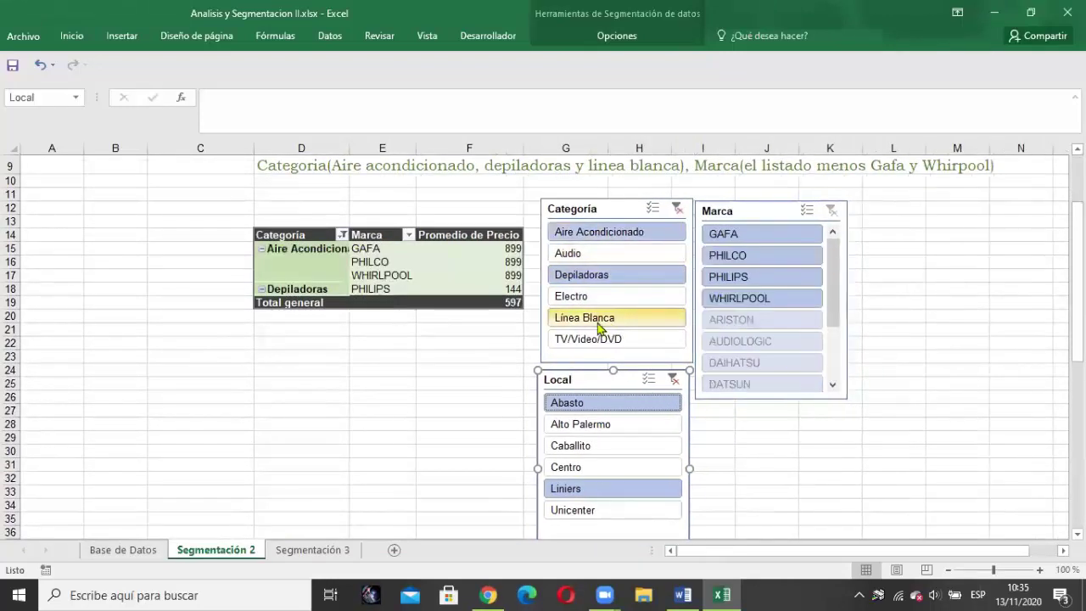
left_click(599, 323, "ctrl")
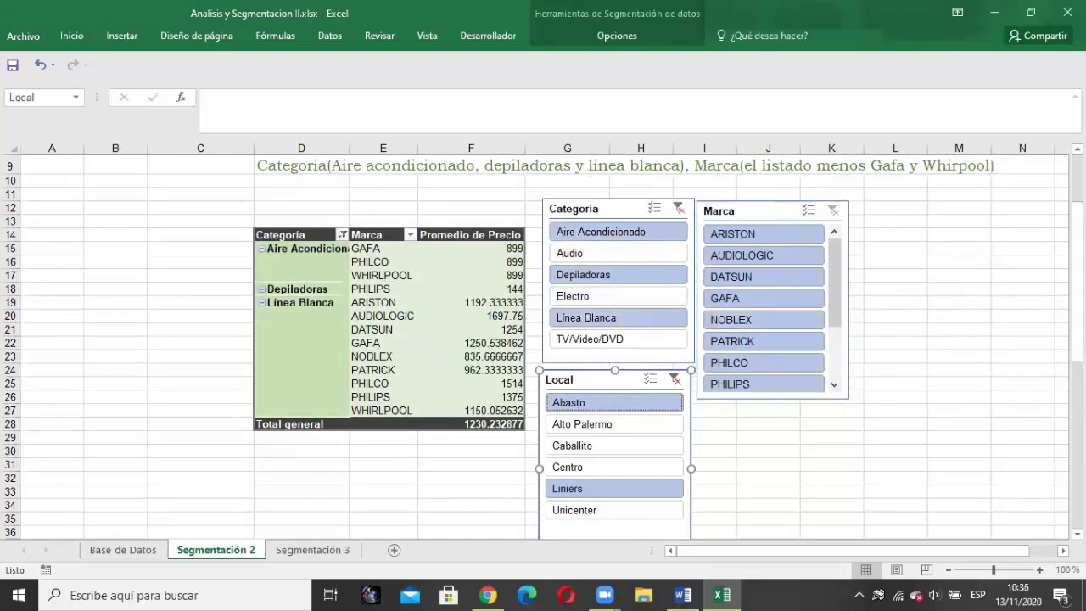
Step: Exclude WHIRLPOOL and GAFA with the Marca slicer, keeping all other brands selected
scroll(1077, 272, "up", 3)
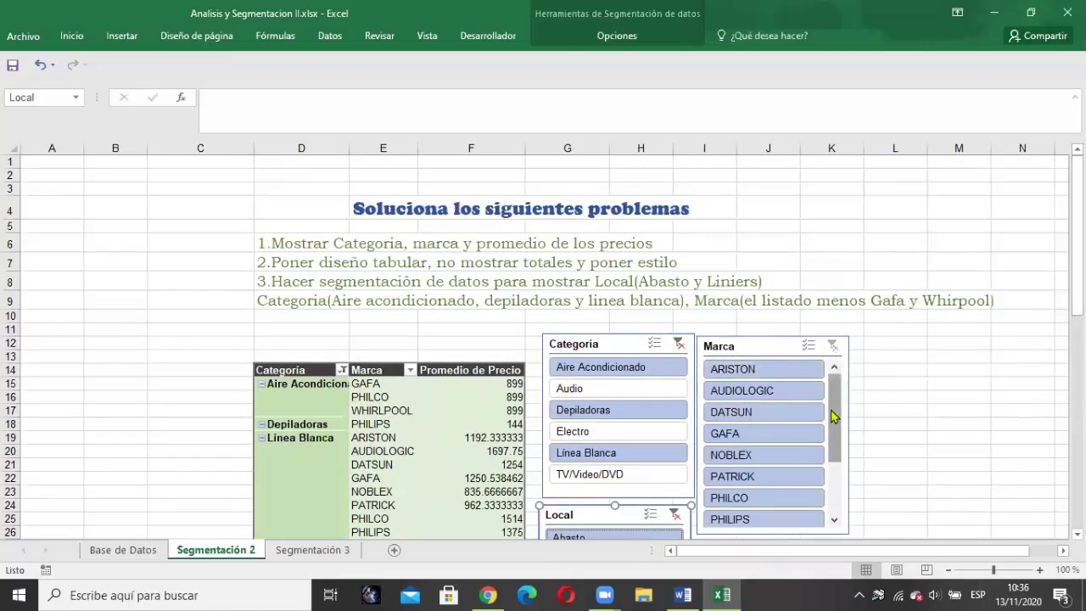
left_click_drag(838, 442, 839, 504)
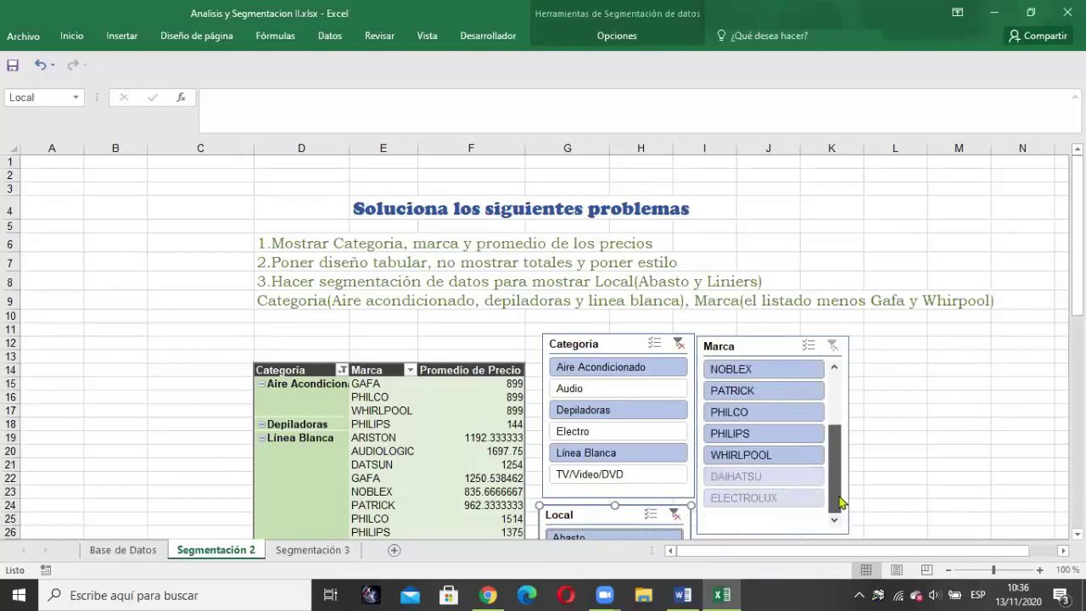
left_click(766, 456)
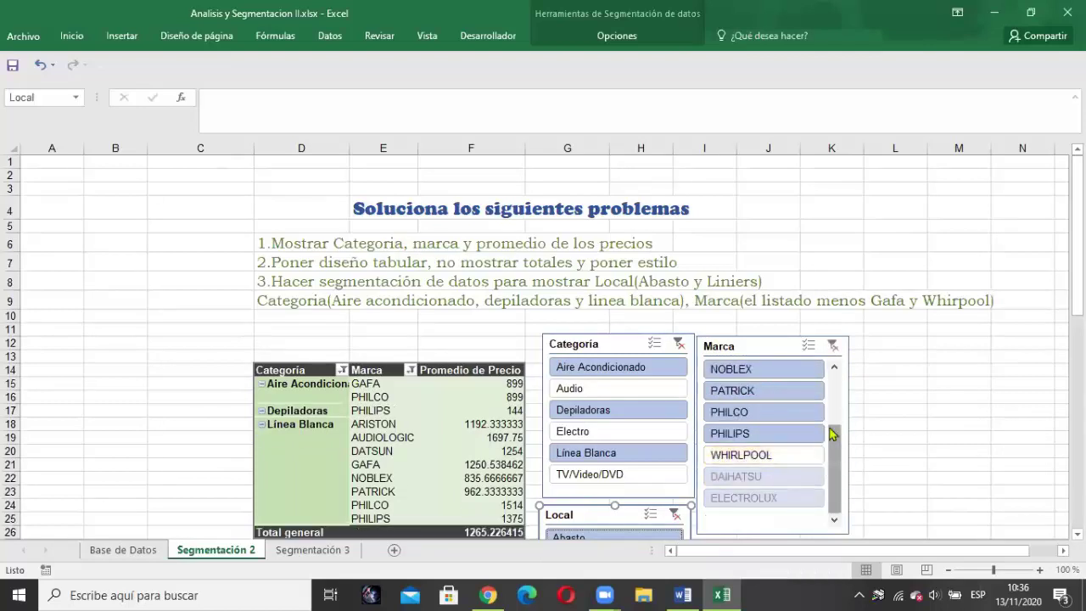
left_click_drag(836, 449, 837, 423)
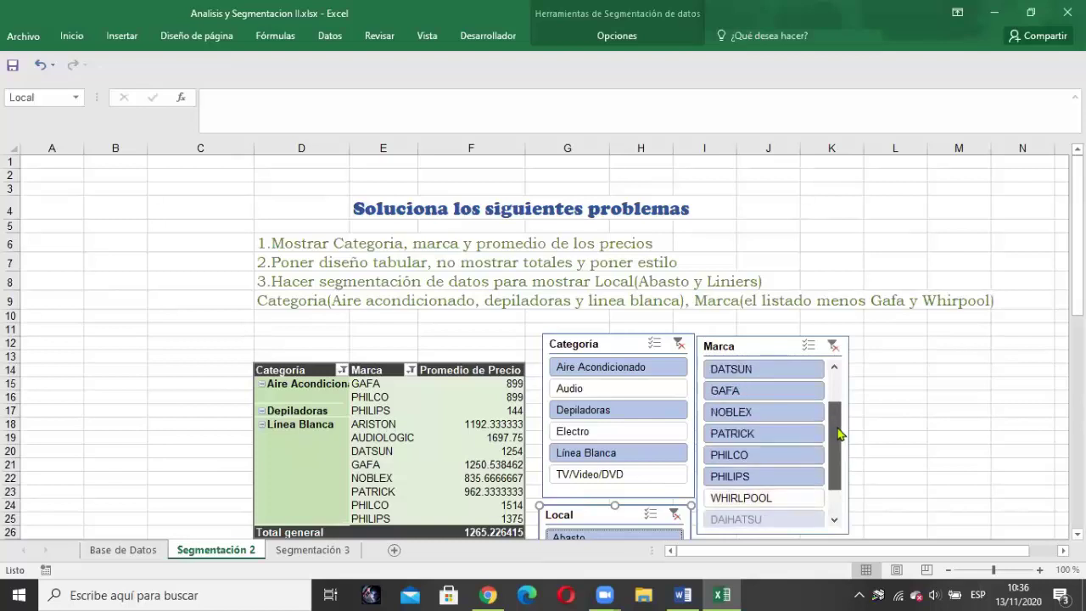
left_click(754, 399)
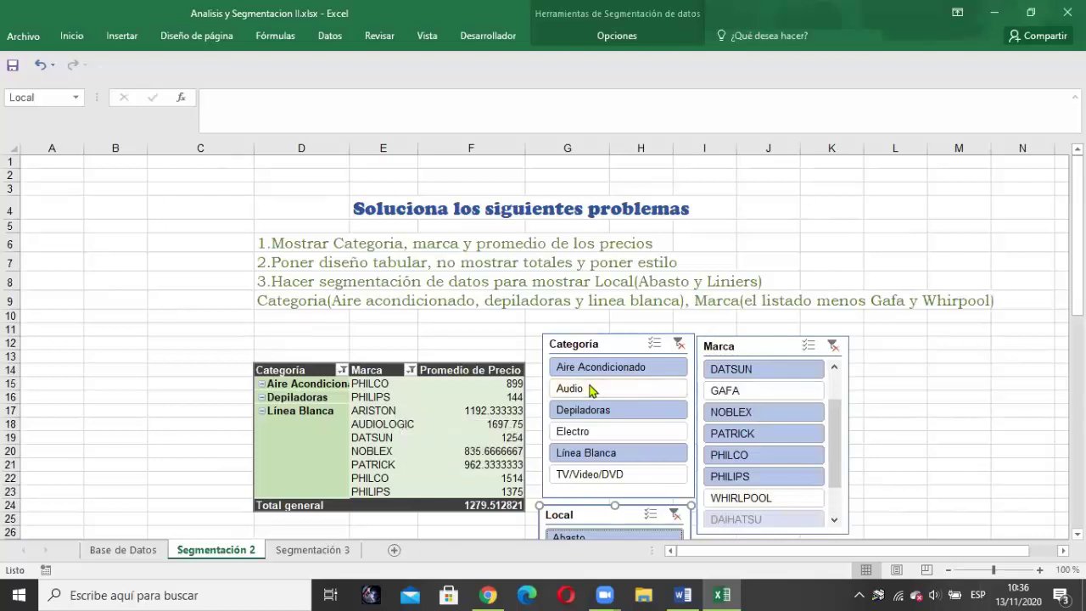
Step: Format the pivot table's Promedio de Precio values, including the grand total, as numbers with no decimal places
left_click(501, 388)
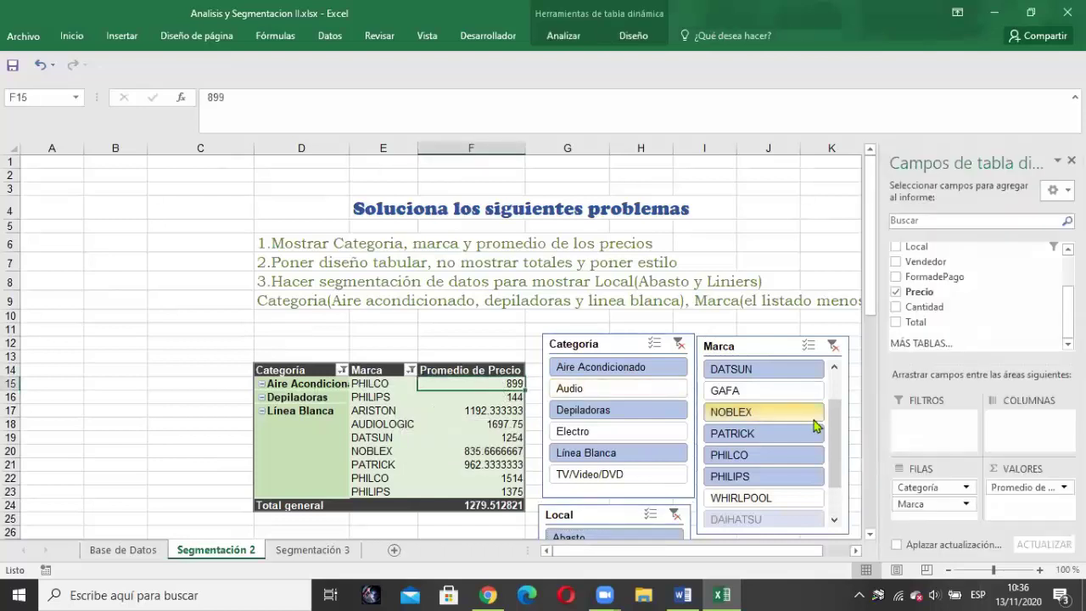
key("shift+Down")
key("shift+Down")
key("shift+Down")
key("shift+Down")
key("shift+Down")
key("shift+Down")
key("shift+Down")
key("shift+Down")
key("shift+Down")
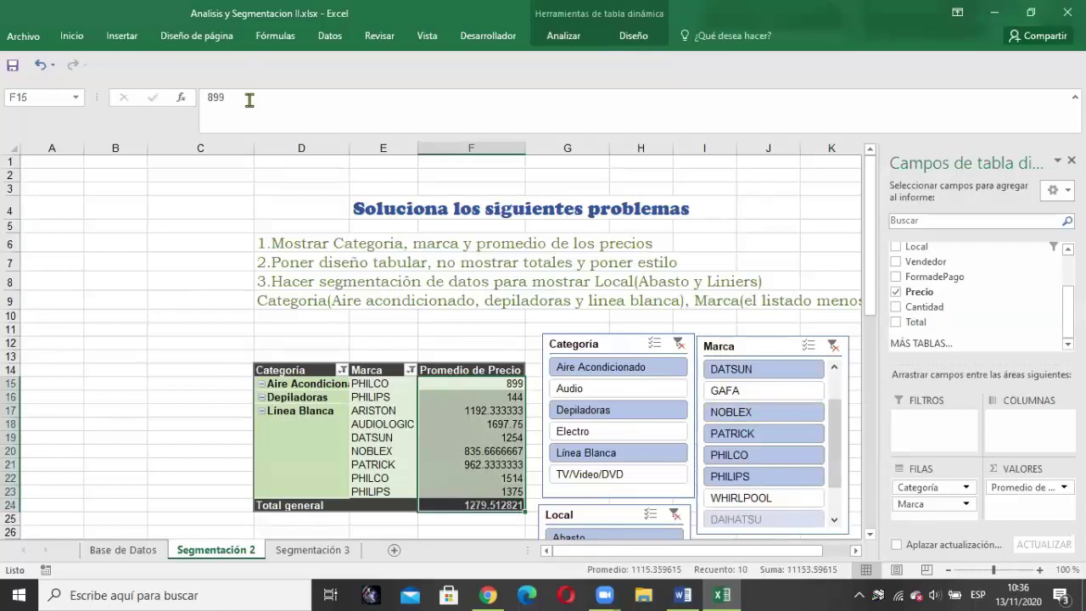
left_click(72, 35)
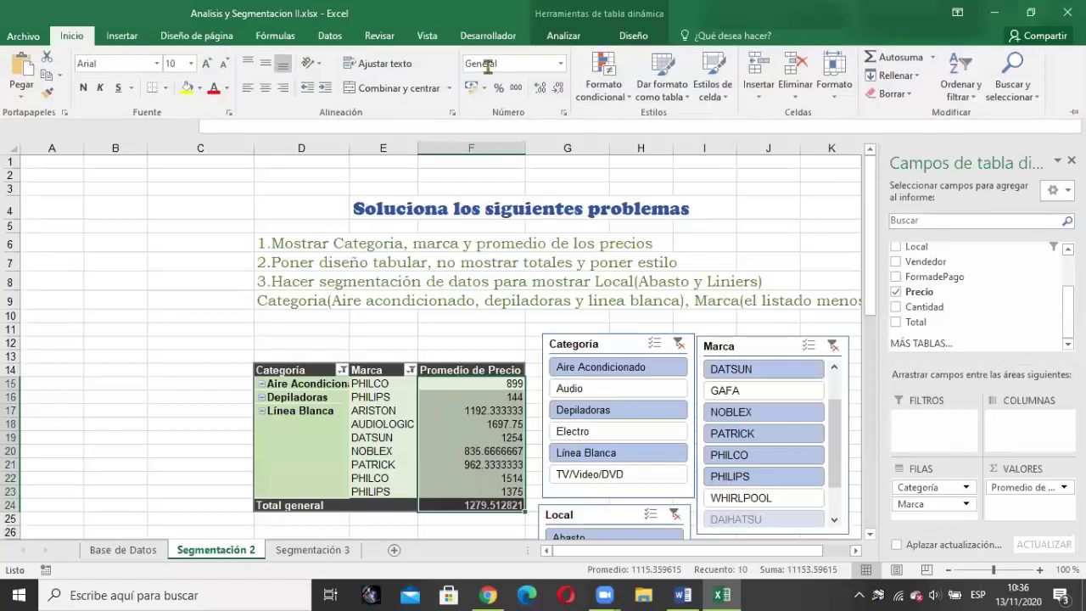
left_click(557, 87)
left_click(557, 87)
left_click(558, 87)
left_click(557, 88)
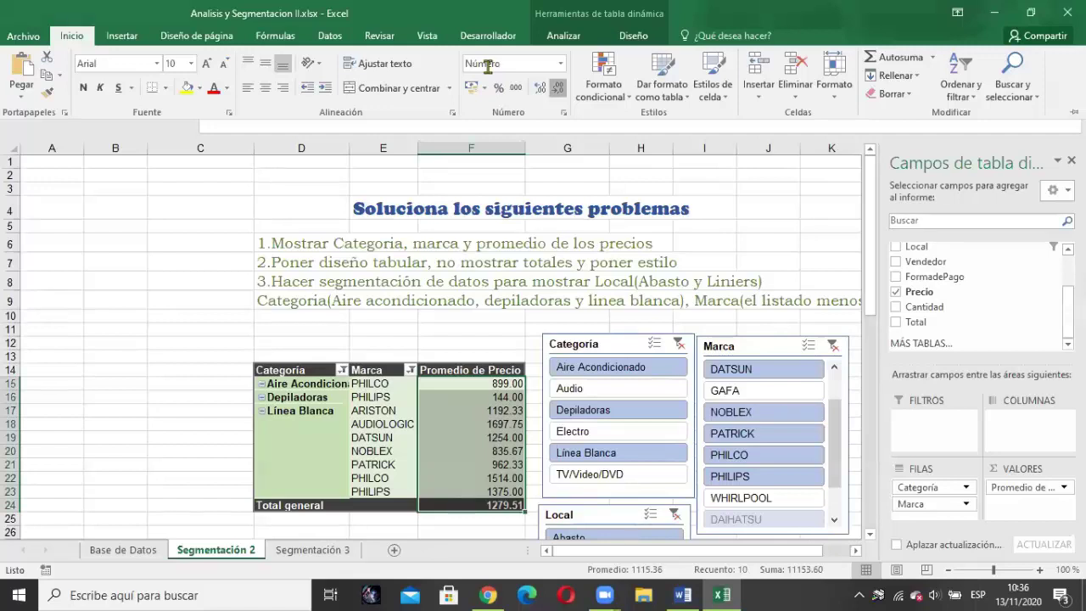
key("alt+o")
key("9")
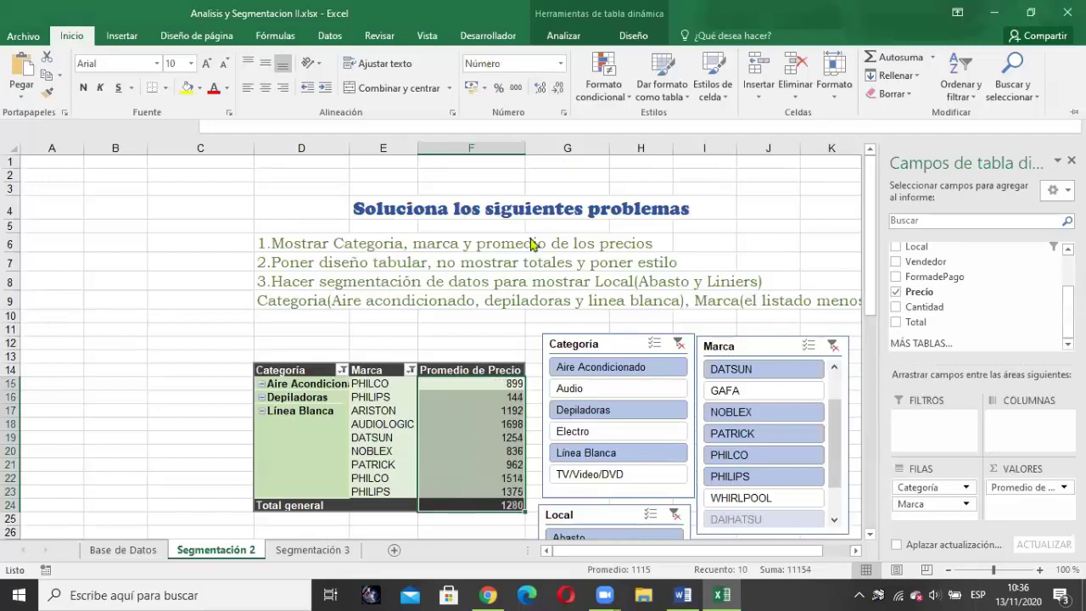